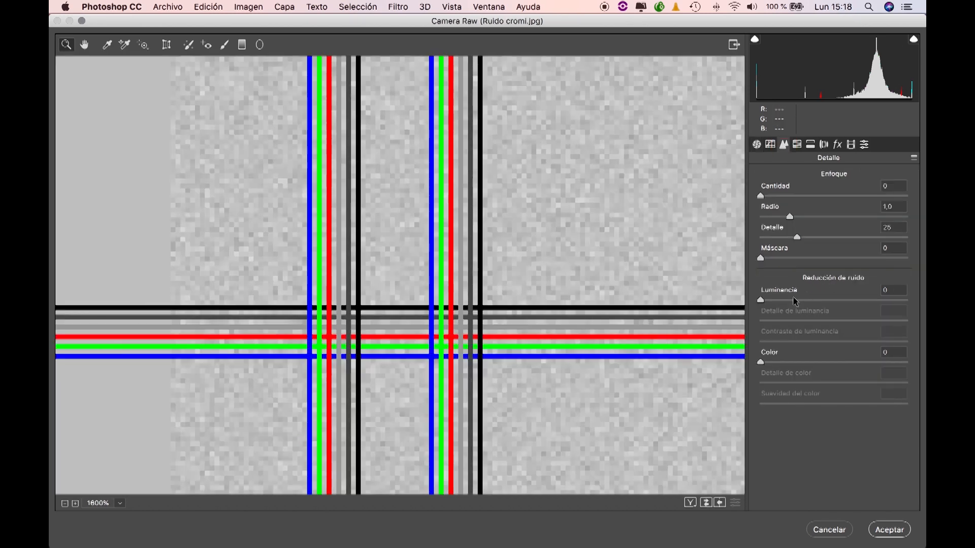
Step: Set luminance noise reduction to 100 and try luminance detail values of 35 and 0 on the lined test image
drag(763, 303, 924, 313)
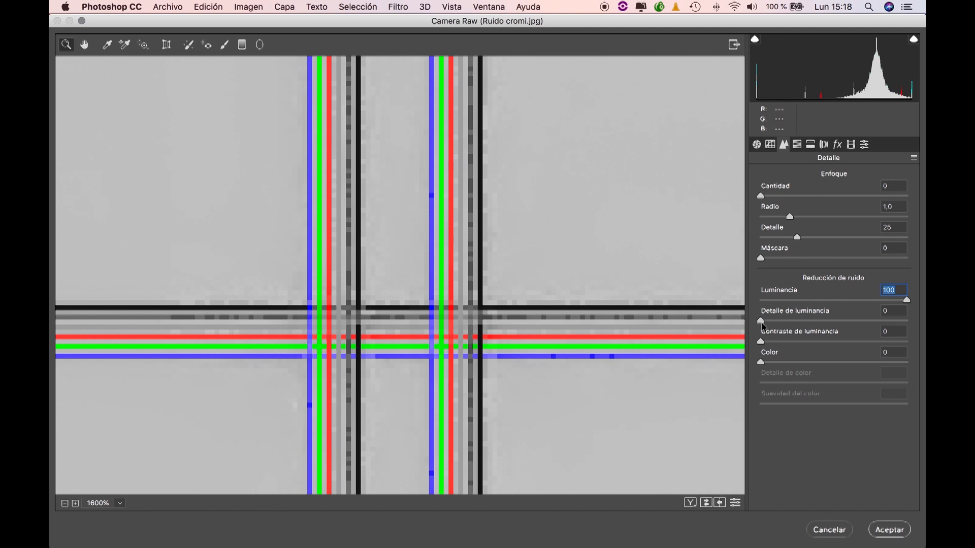
drag(761, 321, 814, 330)
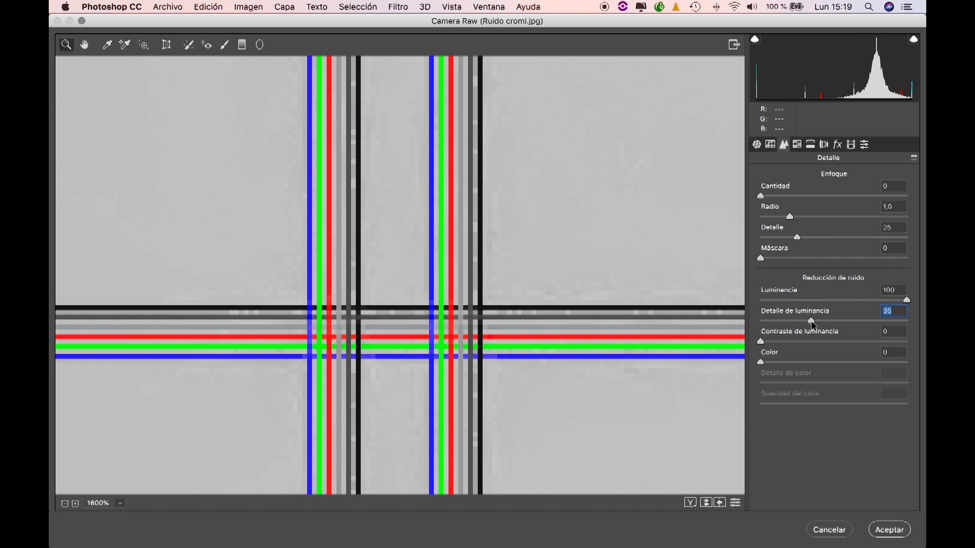
drag(813, 325, 712, 321)
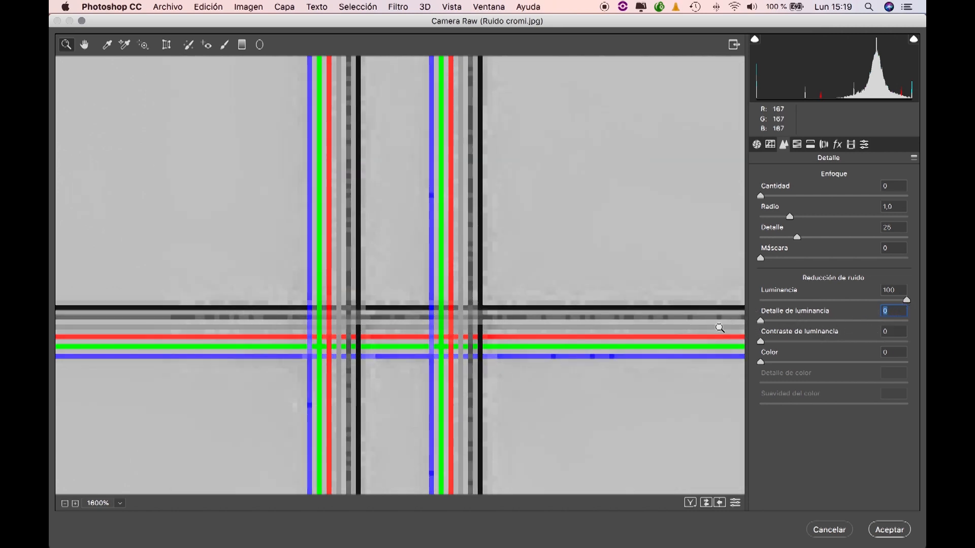
drag(761, 343, 688, 331)
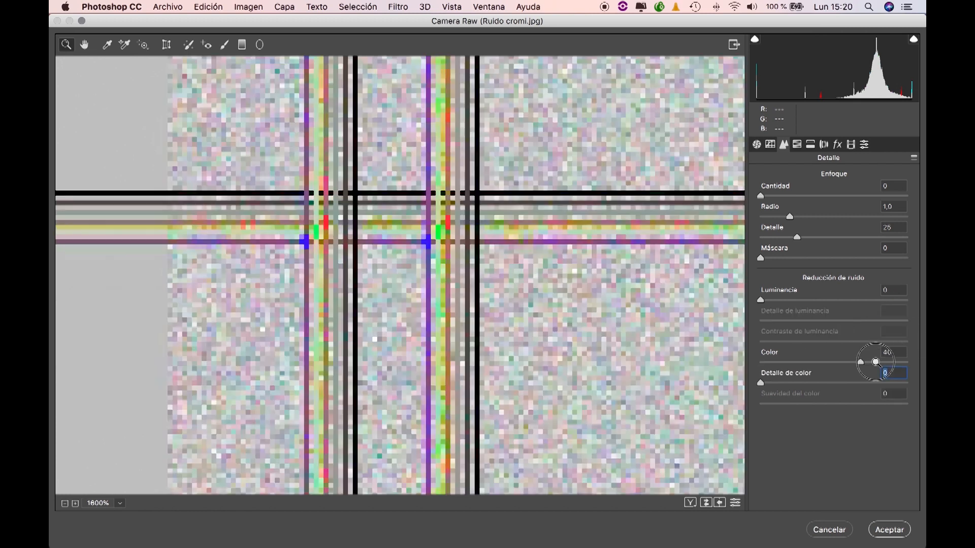
Step: Try colour noise reduction at 25 and 100 on the chromatic noise test image, and adjust the colour detail and colour smoothness
drag(858, 361, 735, 361)
click(883, 351)
text(25)
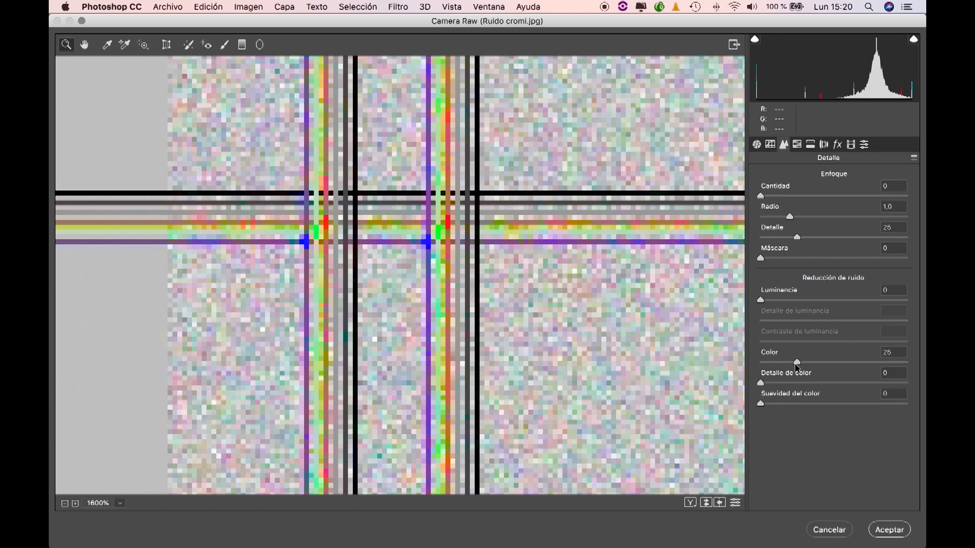
drag(798, 365, 922, 364)
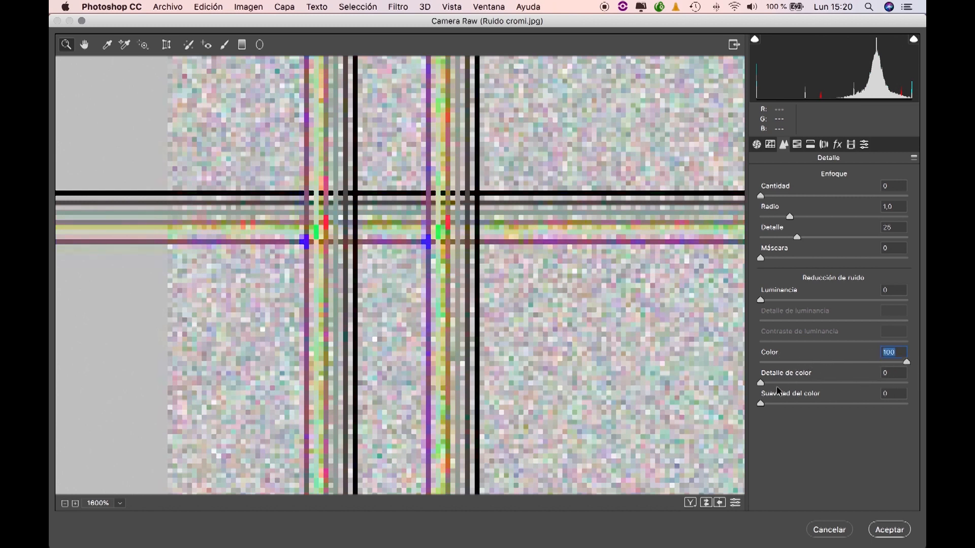
drag(761, 383, 811, 382)
drag(760, 402, 925, 380)
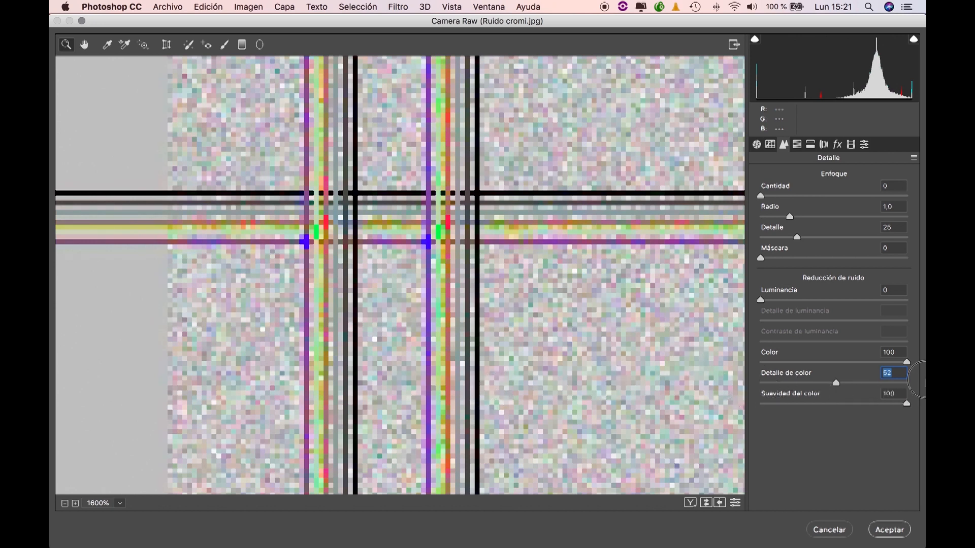
click(855, 402)
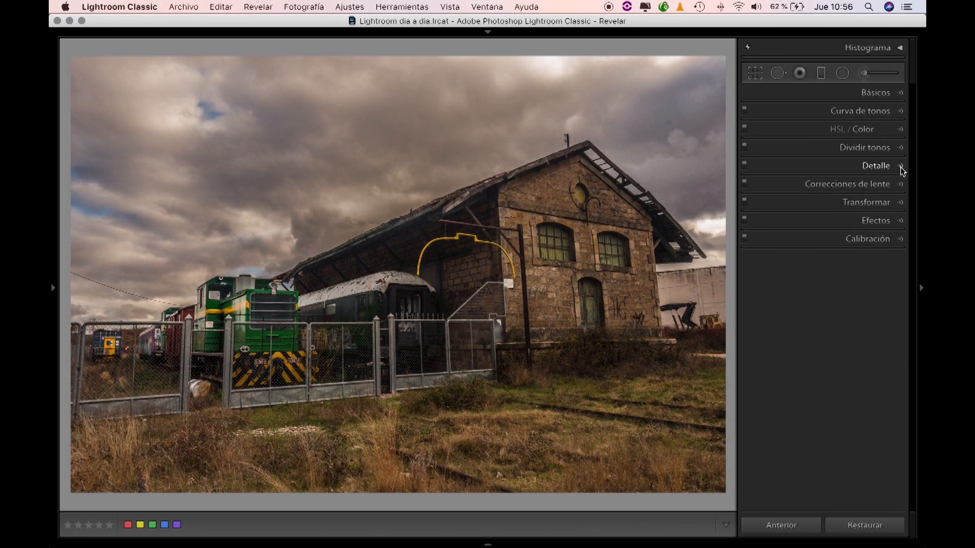
Step: In Lightroom Classic, expand the Detail settings and view the train station photo at 1:1 around the wagon and fence
click(900, 167)
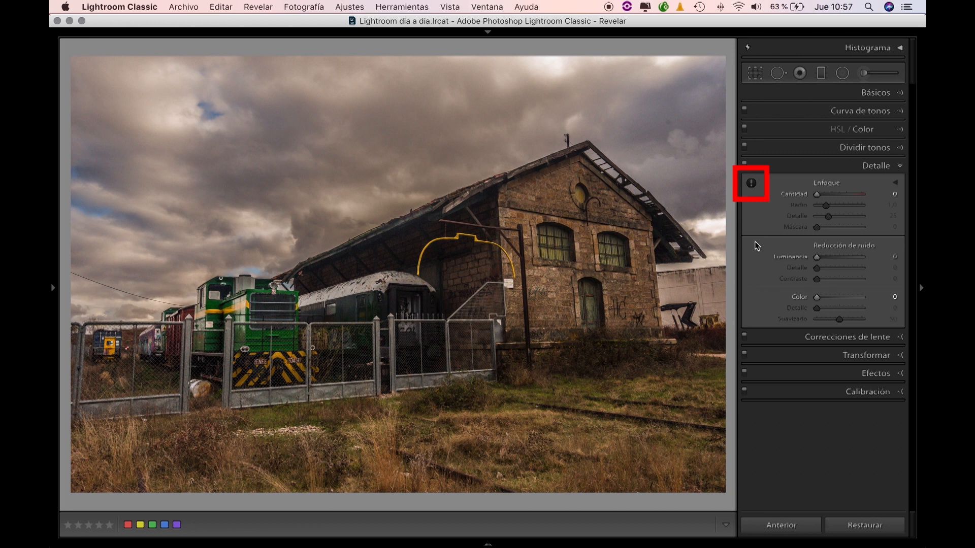
mouse_move(753, 187)
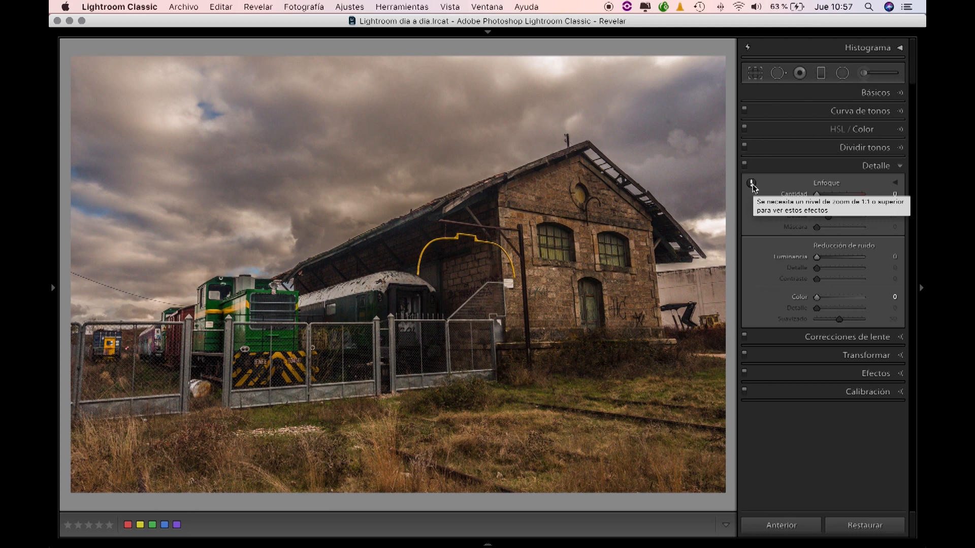
click(753, 186)
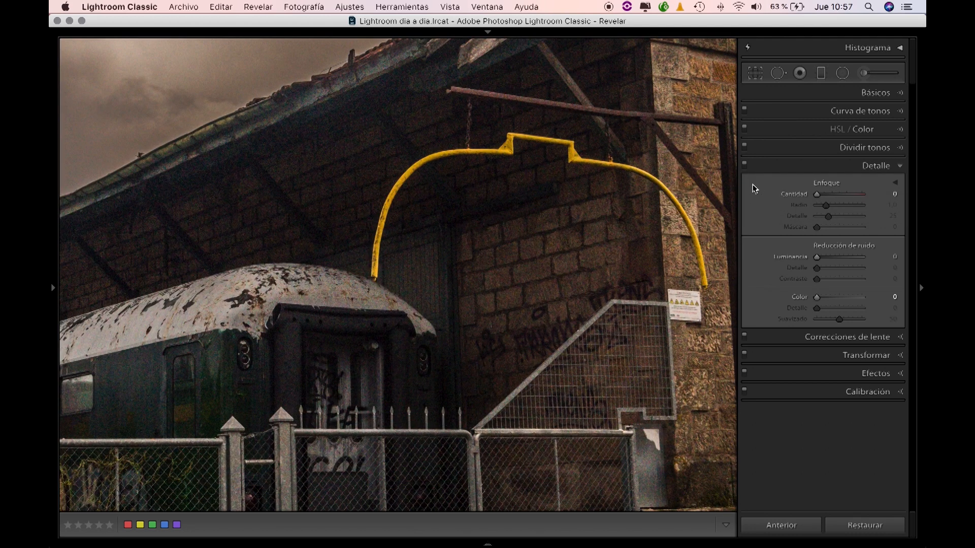
drag(382, 218, 555, 146)
drag(389, 299, 482, 158)
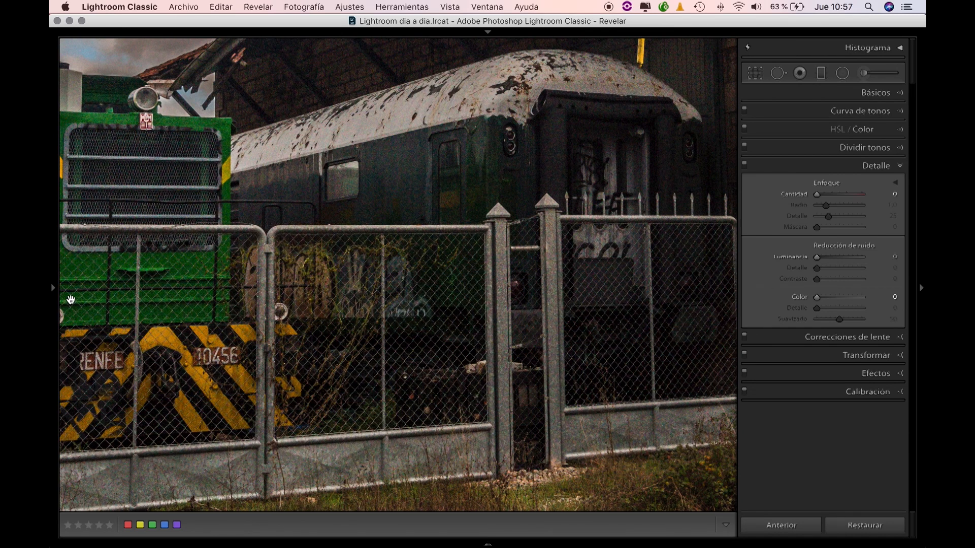
Step: Set the Navigator's custom zoom ratio to 3:1 and give the photo the full viewing width
mouse_move(51, 289)
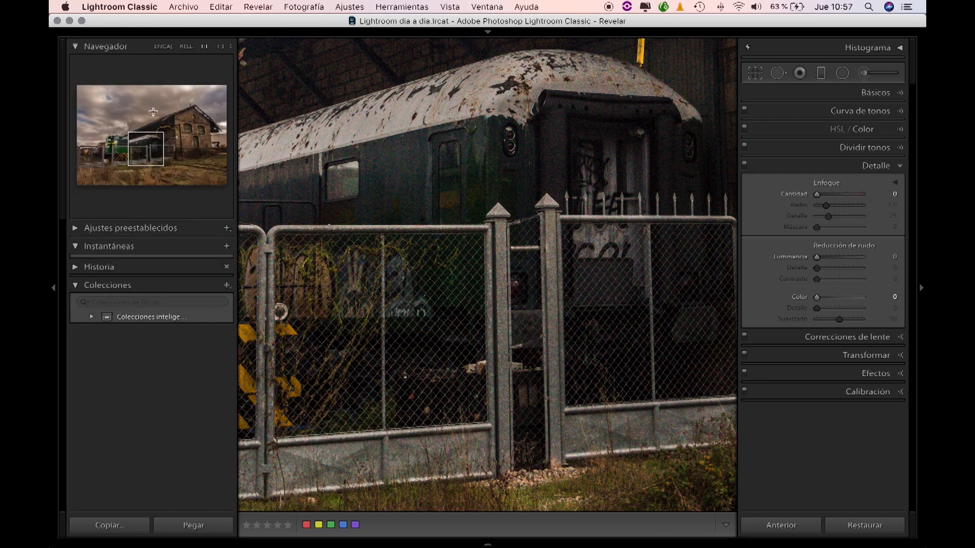
click(220, 51)
click(230, 47)
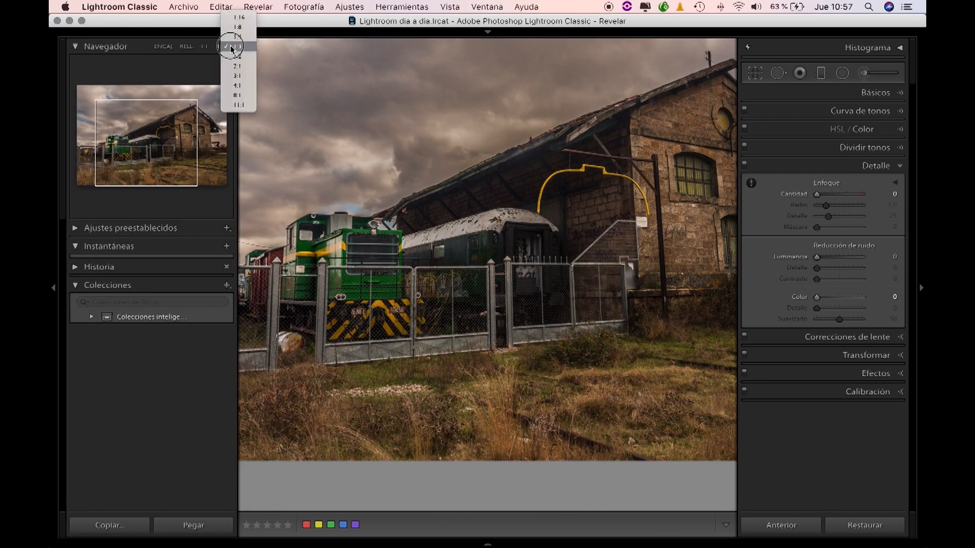
click(235, 75)
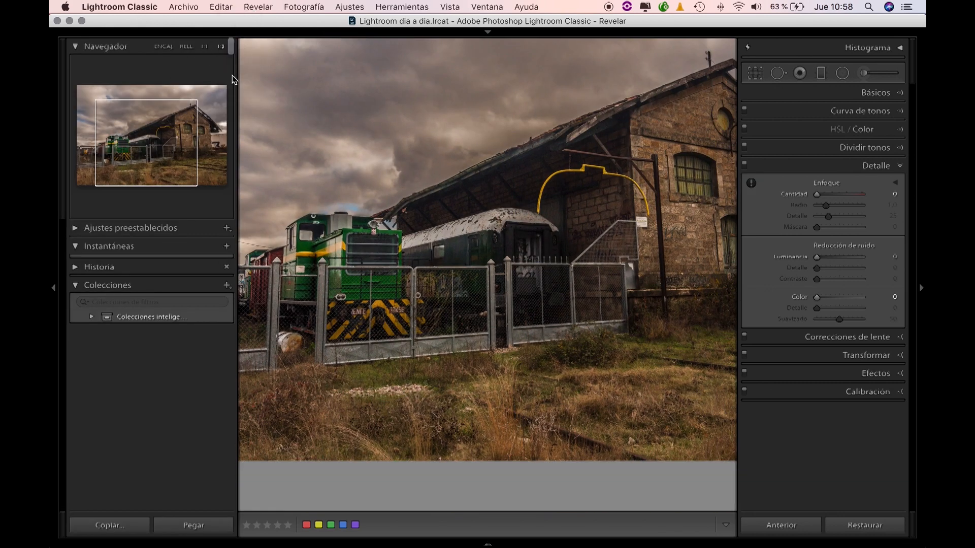
drag(472, 130, 485, 241)
click(53, 289)
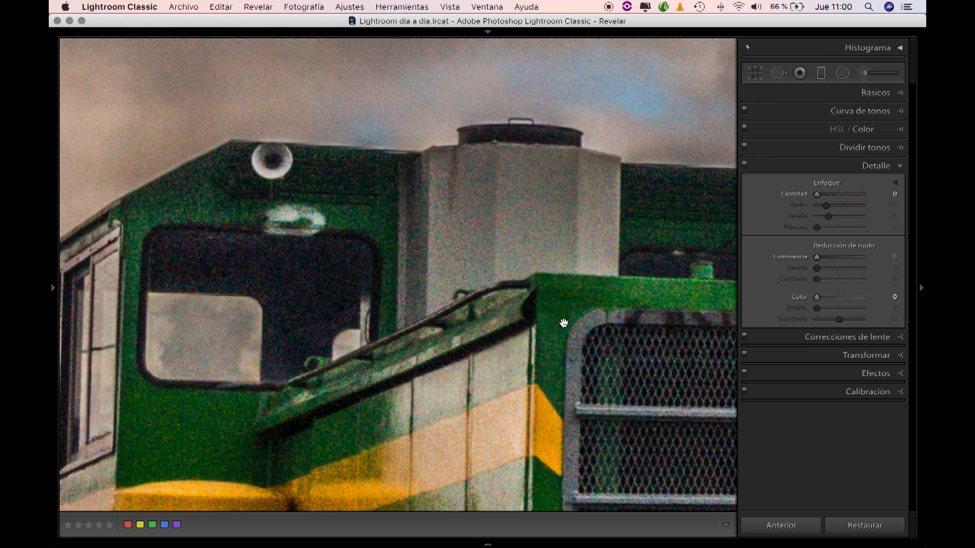
Step: Try colour noise reduction at its maximum of 100 on the locomotive's yellow stripe and fence post area
drag(562, 364, 389, 249)
drag(581, 312, 396, 357)
drag(283, 436, 444, 263)
drag(210, 274, 436, 263)
drag(368, 266, 425, 267)
drag(446, 232, 371, 244)
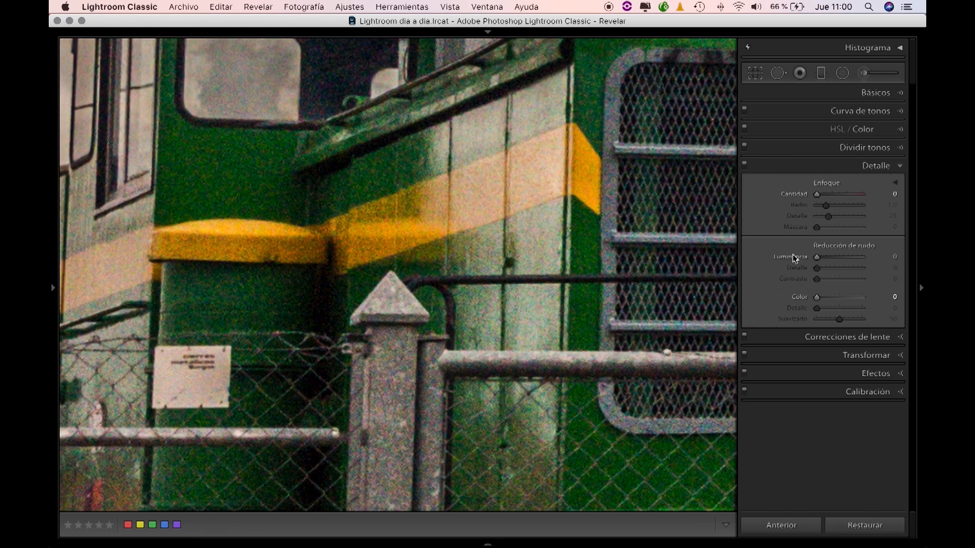
click(818, 300)
drag(818, 300, 883, 300)
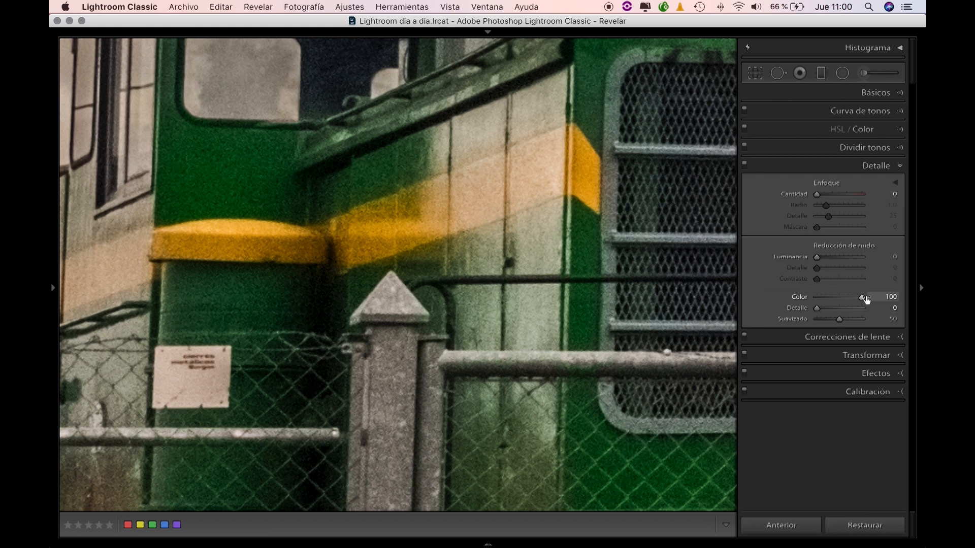
Step: Compare the locomotive's colours with colour noise reduction at 0 and 100, finishing at 0
drag(863, 299, 772, 304)
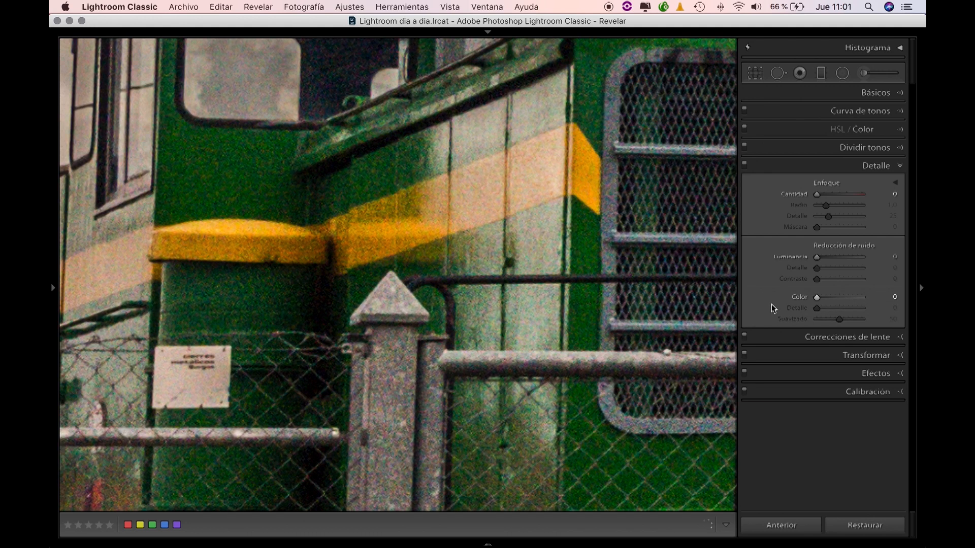
drag(816, 297, 911, 300)
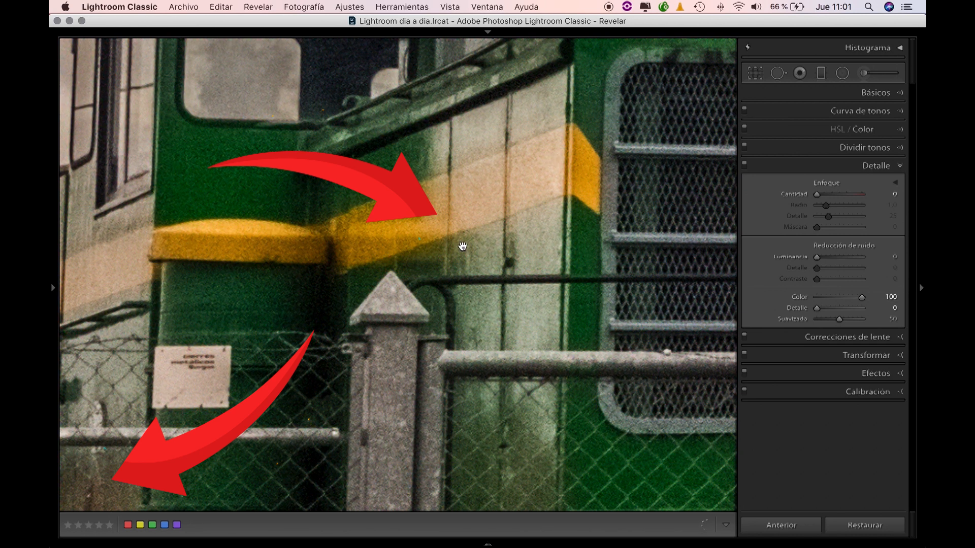
drag(863, 297, 681, 298)
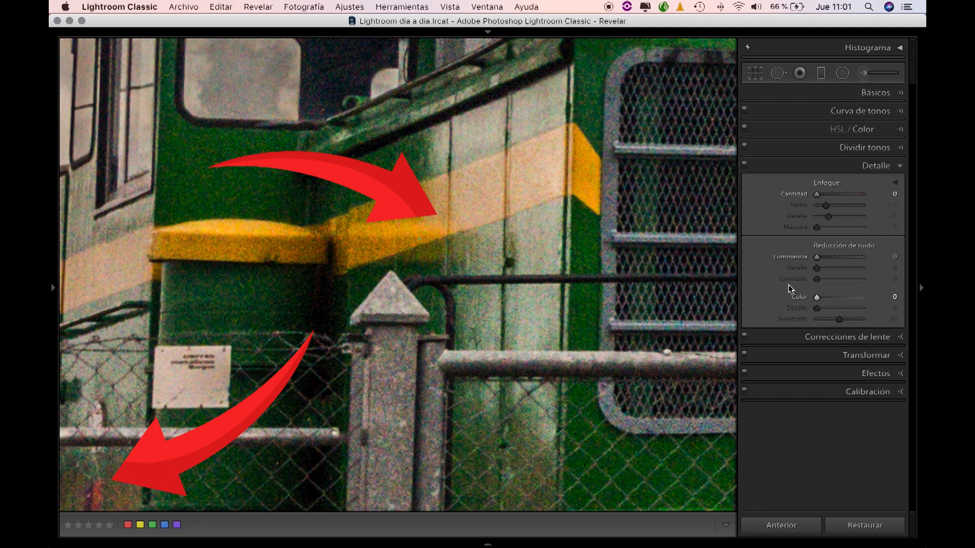
drag(817, 297, 896, 298)
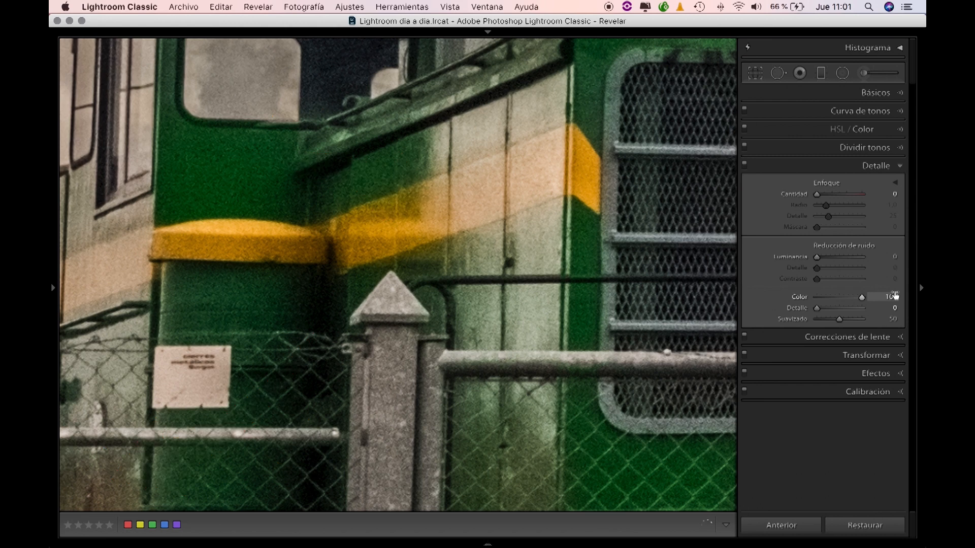
drag(863, 298, 747, 305)
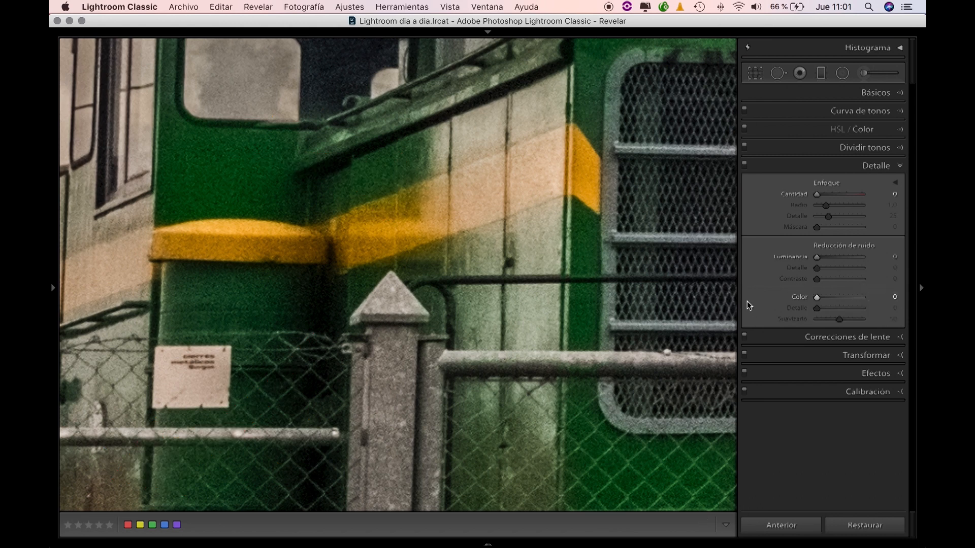
Step: Set colour noise reduction to 11, judging it on the dark brick wall above the wagon roof
drag(645, 154, 221, 324)
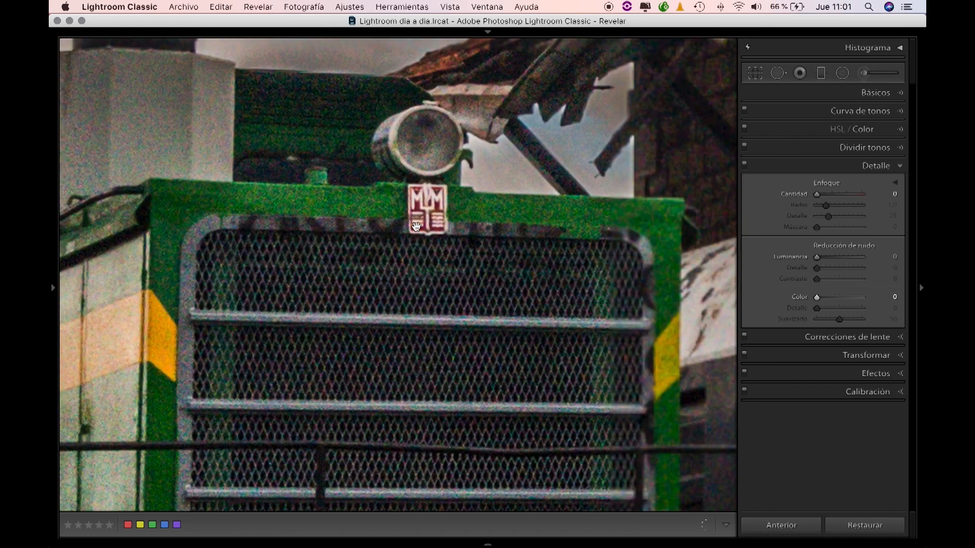
drag(557, 167, 315, 253)
drag(643, 218, 348, 254)
drag(479, 217, 437, 238)
drag(485, 196, 466, 250)
drag(631, 197, 757, 197)
drag(595, 243, 548, 189)
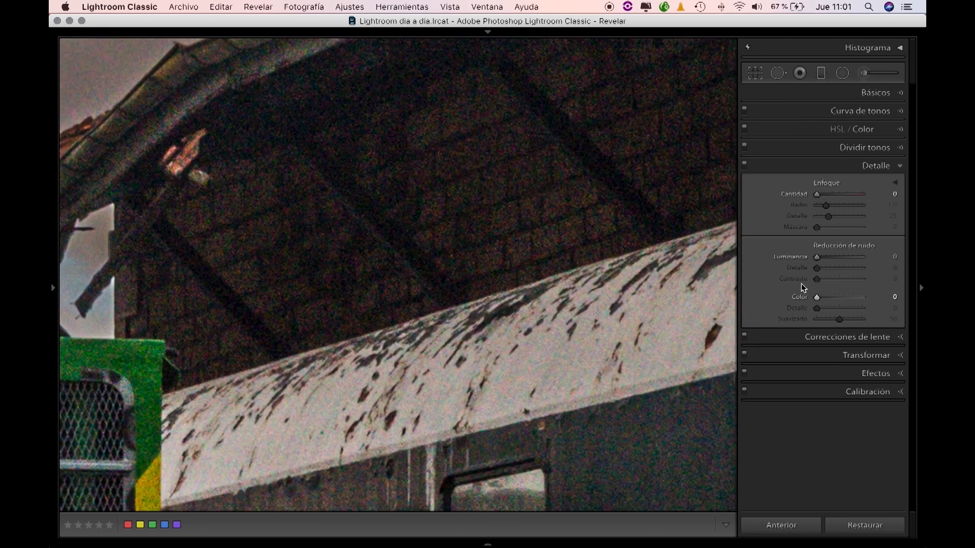
drag(816, 297, 821, 299)
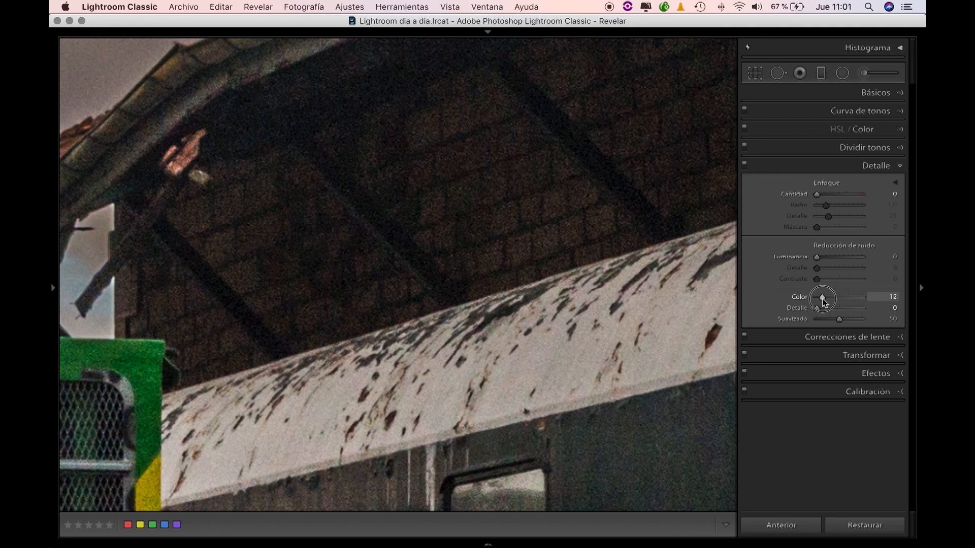
drag(824, 303, 824, 304)
Step: Set the colour noise reduction's detail to 58 after trying 95
drag(818, 309, 859, 309)
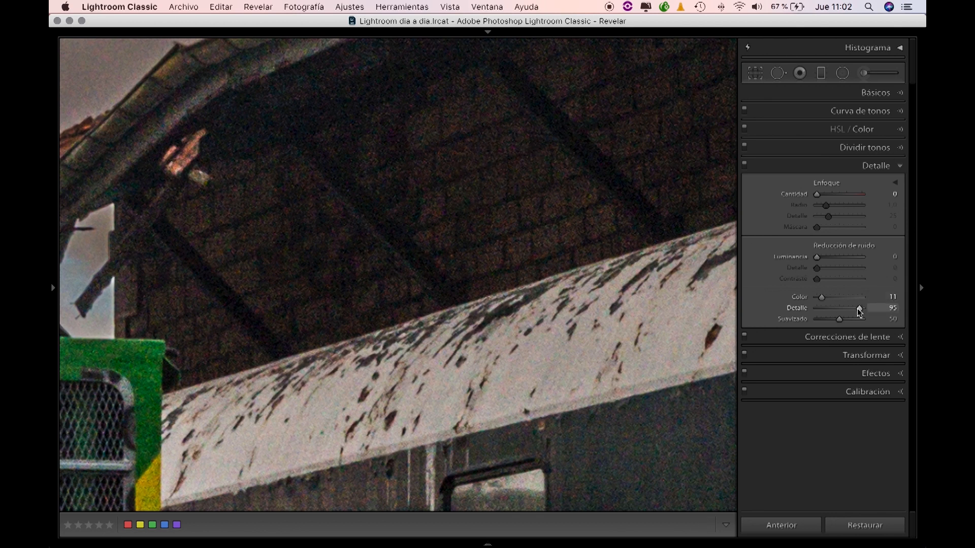
drag(859, 309, 848, 308)
drag(848, 309, 843, 309)
Step: Check the locomotive's stripe, grille and fence, and try luminance noise reduction at 100
drag(404, 295, 511, 268)
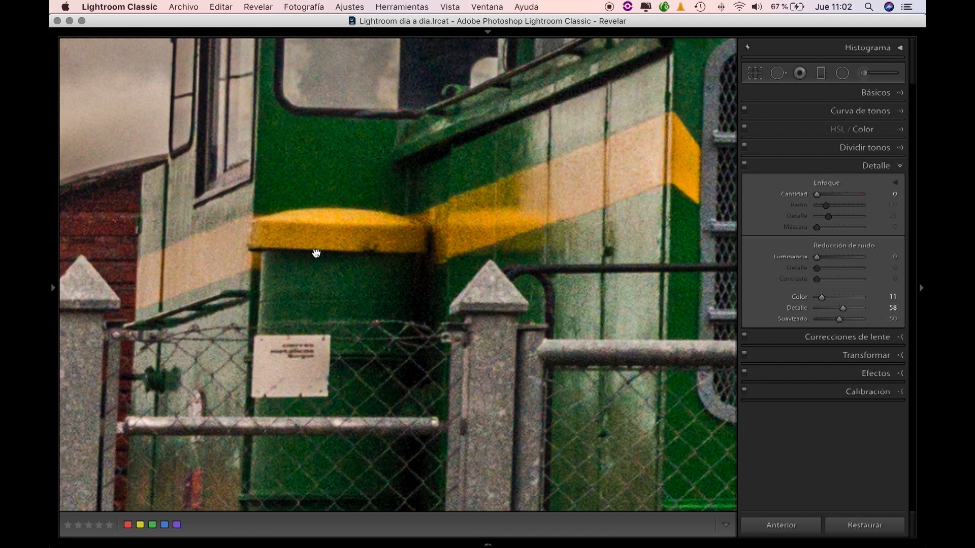
scroll(507, 219, down, 1)
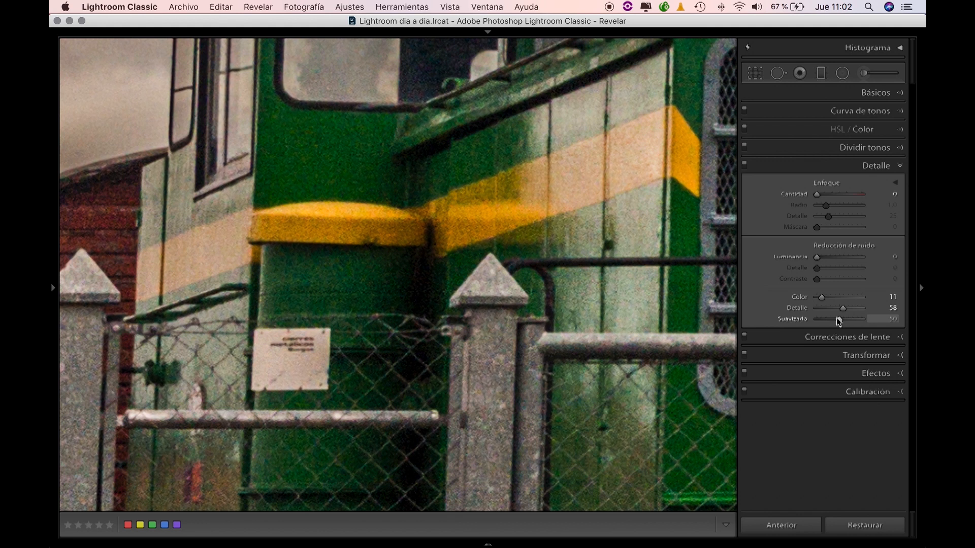
drag(666, 72, 485, 134)
drag(531, 194, 454, 185)
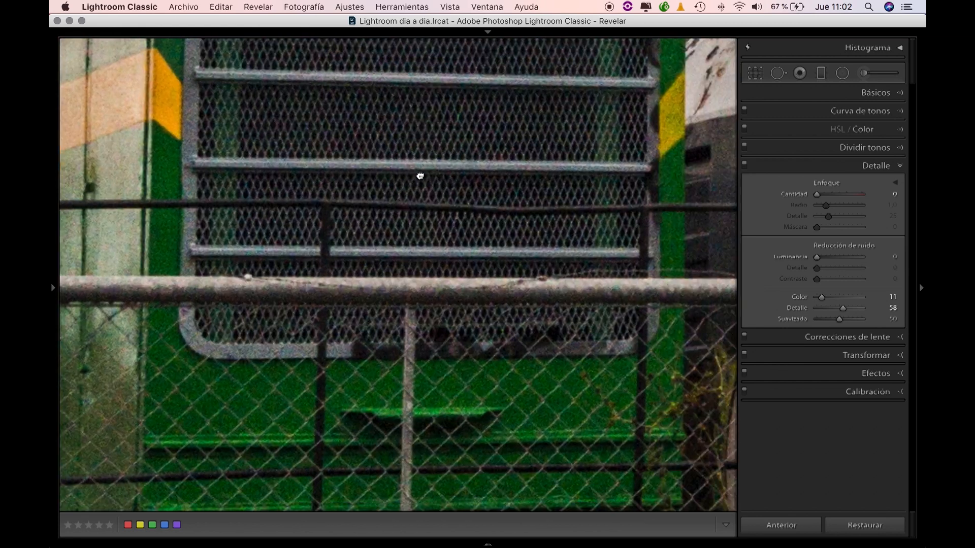
drag(394, 170, 511, 300)
drag(334, 219, 380, 266)
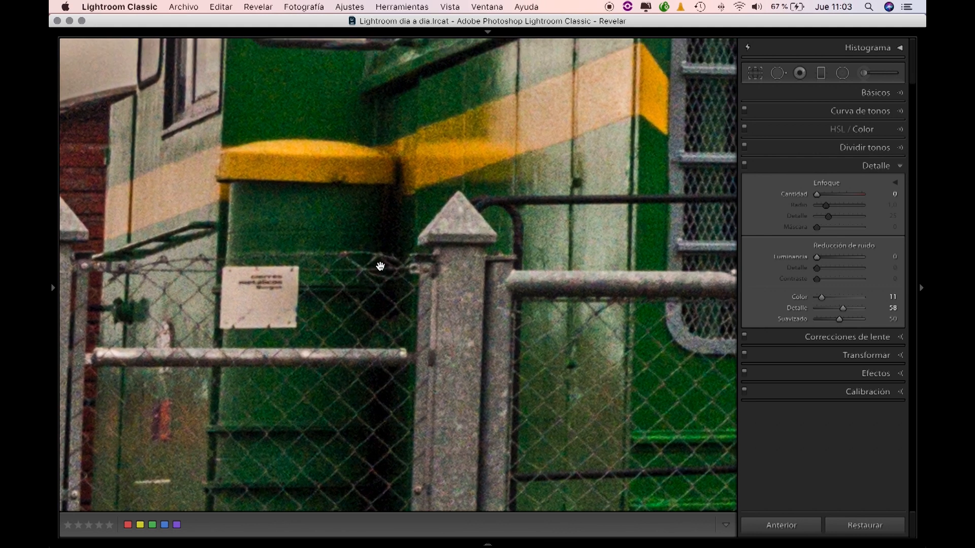
drag(464, 238, 432, 245)
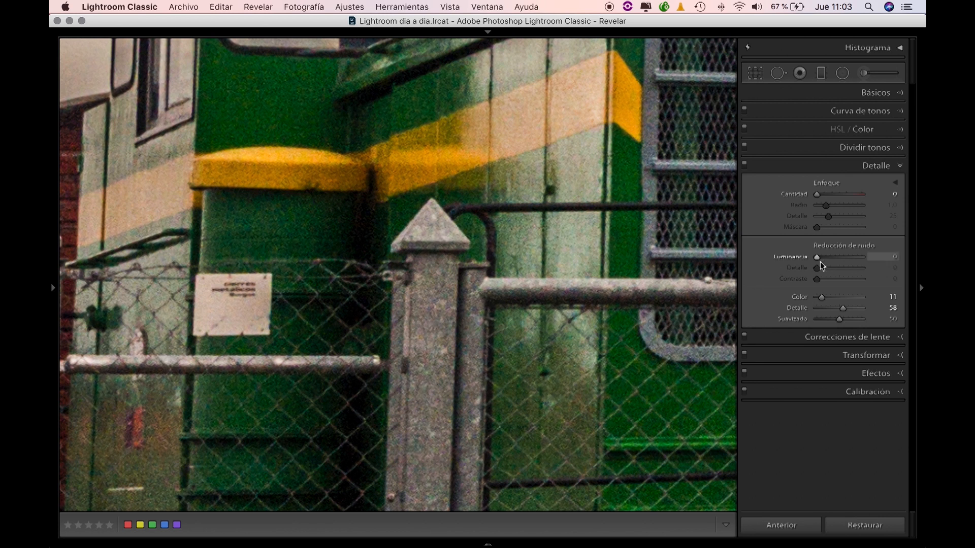
drag(817, 257, 924, 256)
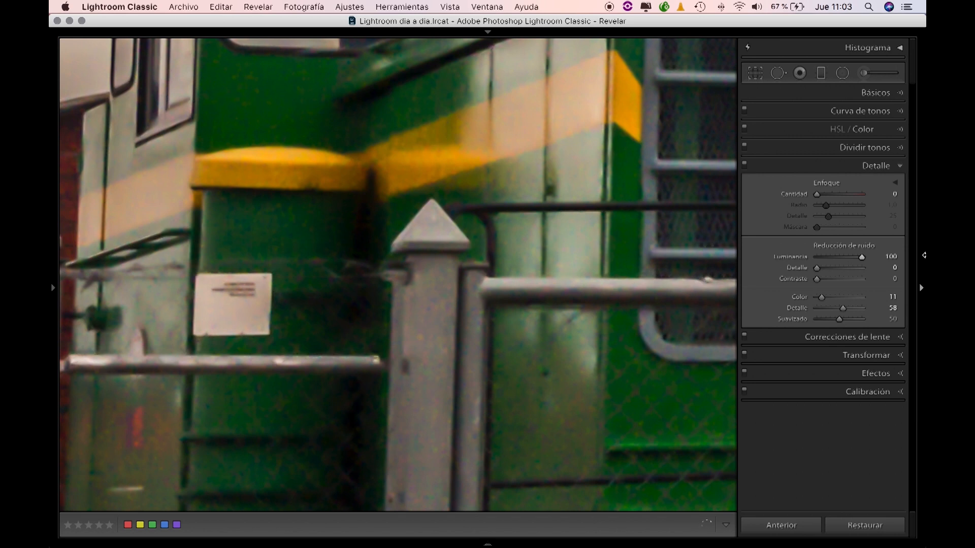
Step: Inspect the smoothing on the locomotive's cab and grille, and set luminance noise reduction to 23
drag(472, 200, 477, 328)
drag(475, 218, 477, 330)
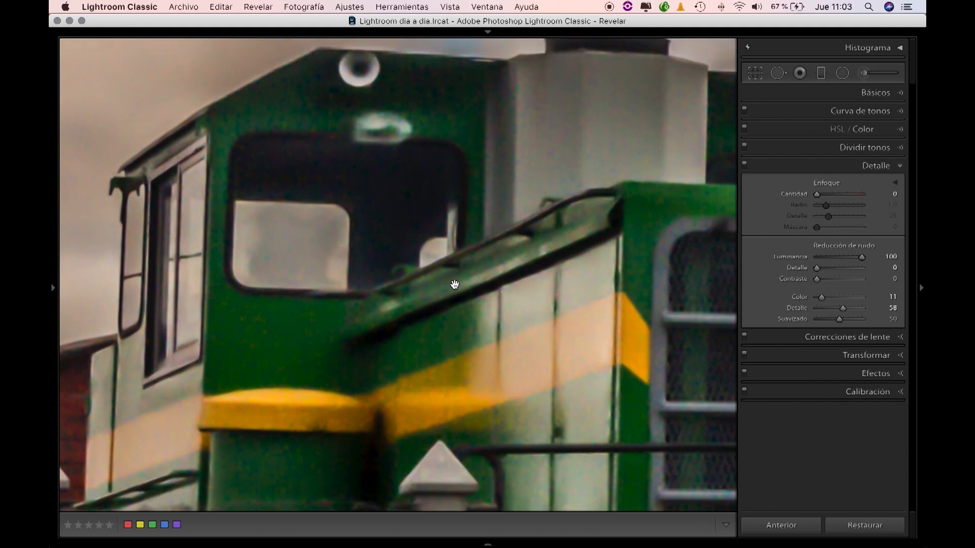
drag(322, 352, 386, 227)
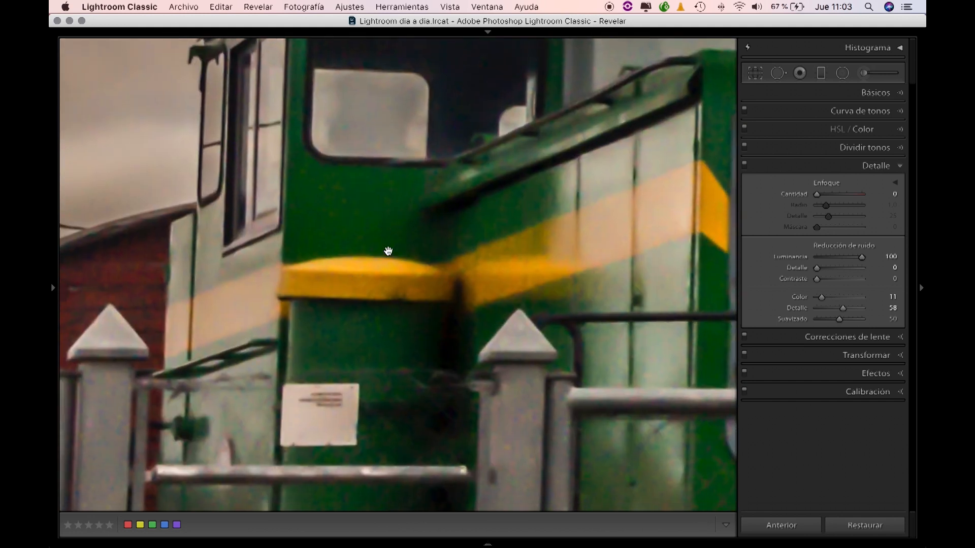
drag(466, 289, 464, 224)
mouse_move(575, 356)
mouse_down()
mouse_move(553, 251)
mouse_move(356, 259)
mouse_up()
drag(590, 241, 224, 267)
drag(445, 203, 491, 351)
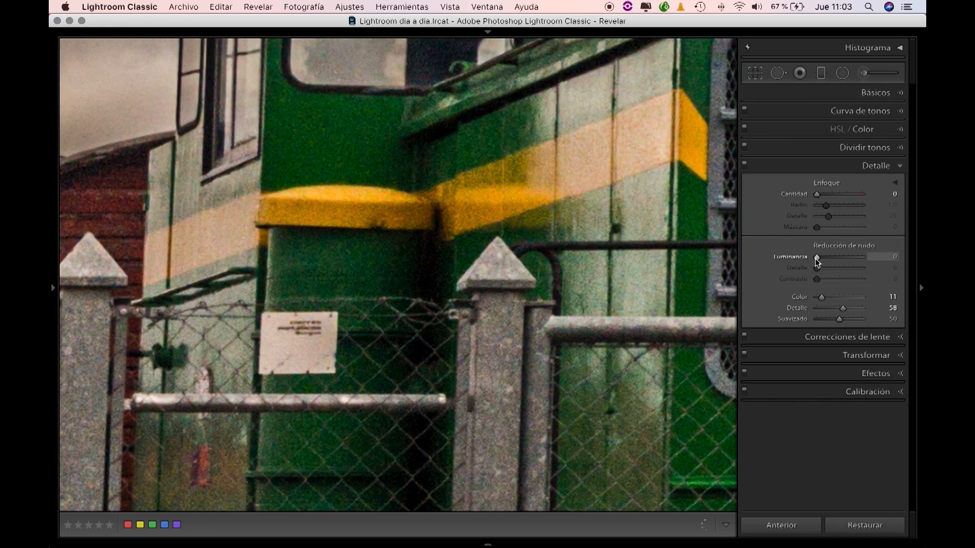
drag(816, 258, 828, 256)
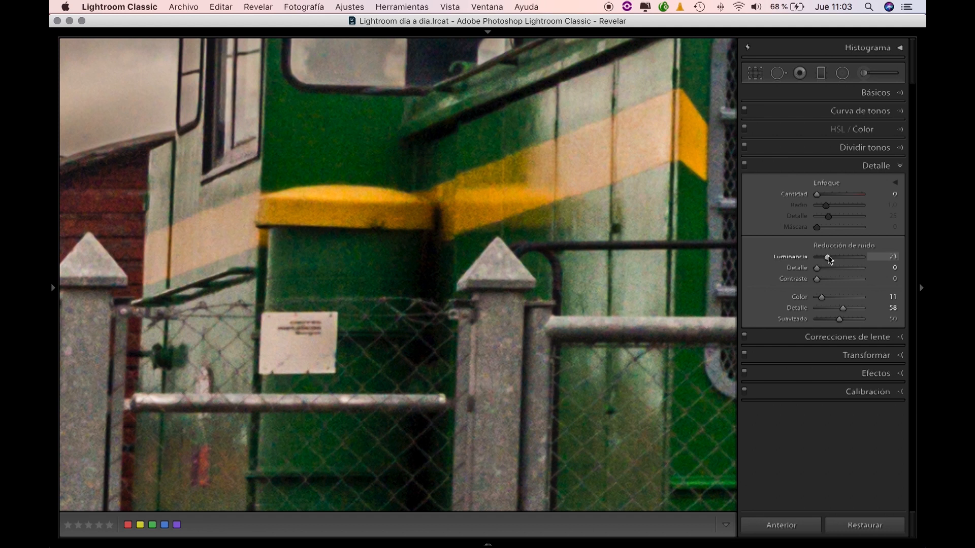
Step: Set luminance noise reduction to 49 and inspect the locomotive's front grille
drag(827, 256, 841, 261)
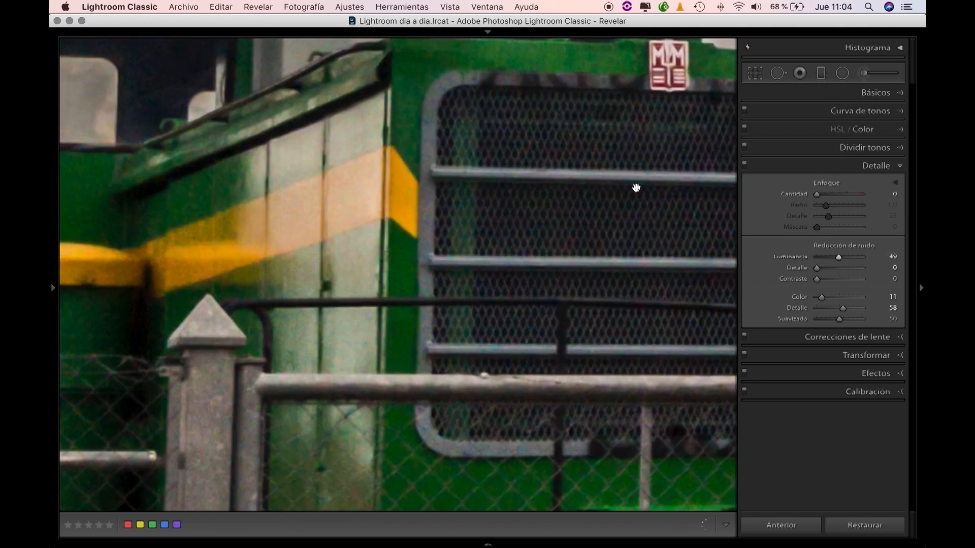
drag(635, 189, 478, 214)
drag(513, 242, 459, 235)
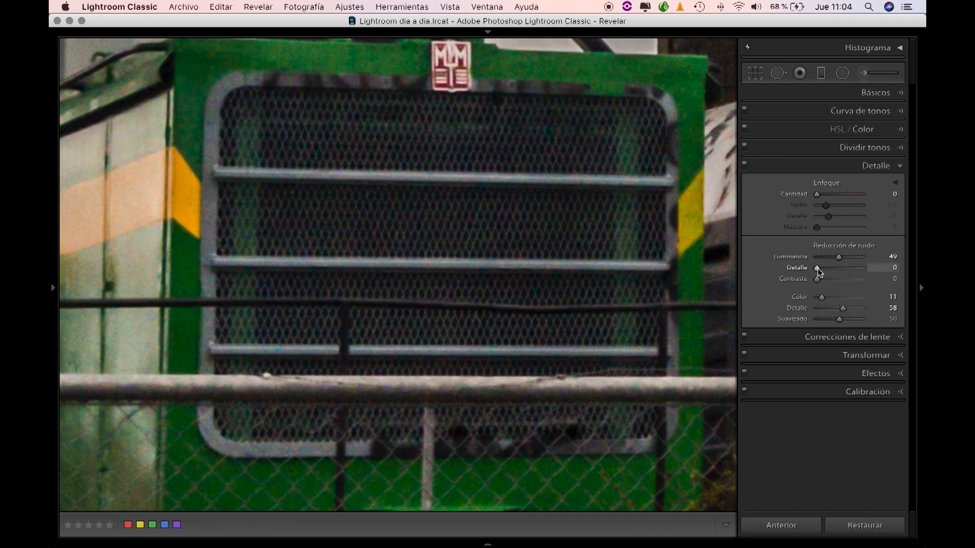
Step: Set the luminance noise reduction's detail to 86 and examine its effect on the grille, cab and fence
drag(817, 268, 857, 268)
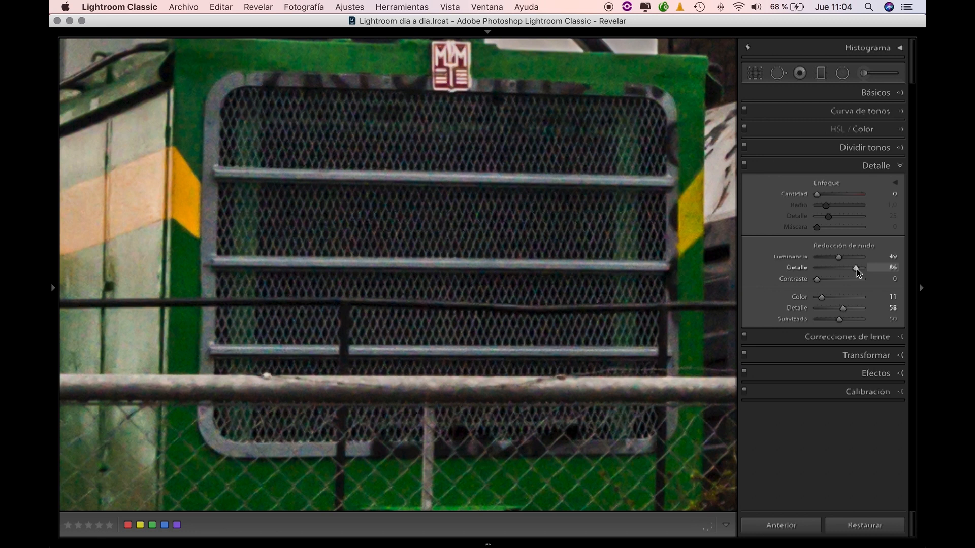
drag(296, 228, 635, 261)
drag(170, 224, 397, 270)
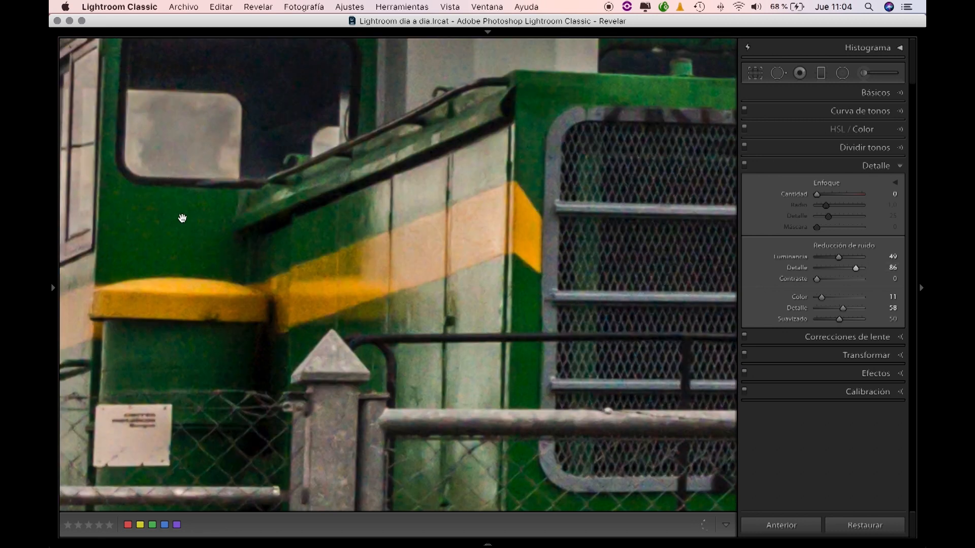
drag(221, 186, 230, 180)
drag(457, 238, 361, 220)
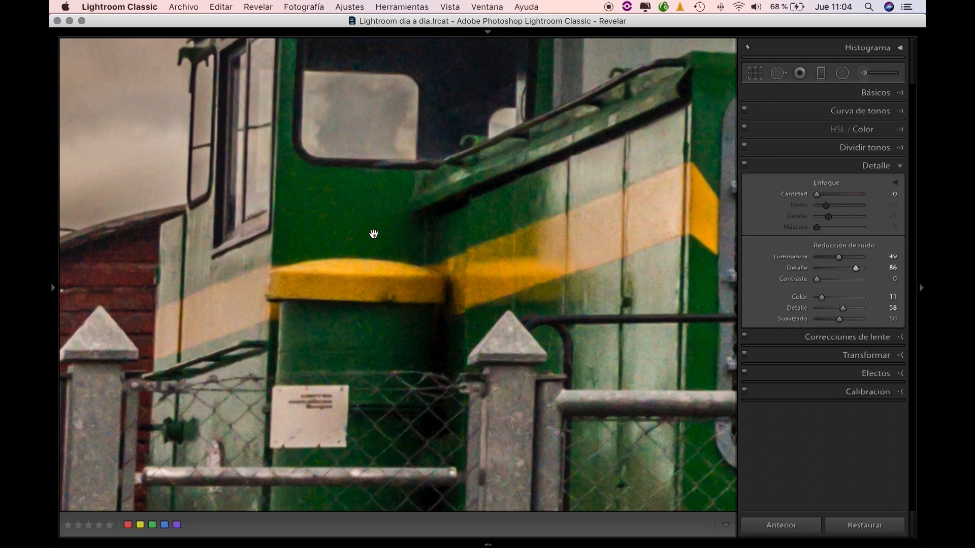
drag(655, 273, 516, 160)
drag(423, 287, 555, 195)
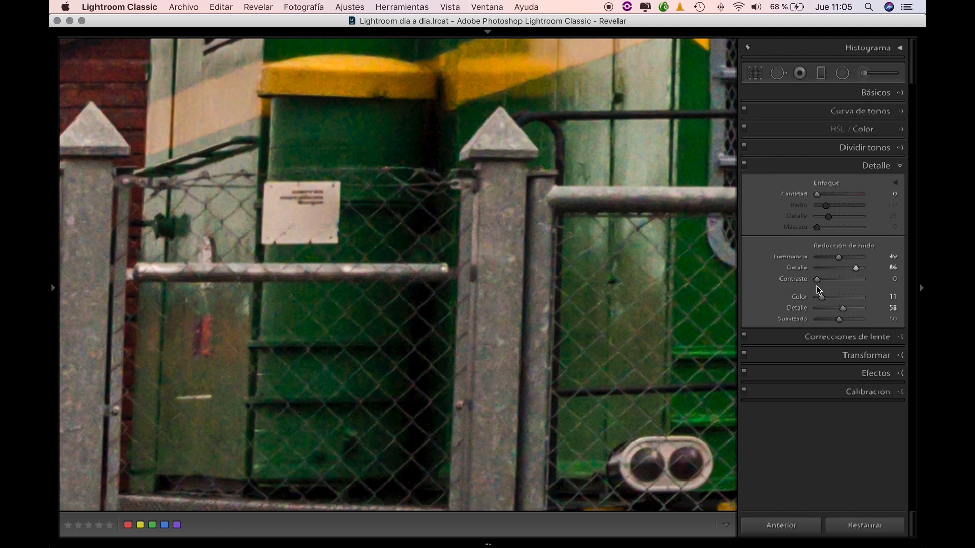
Step: Try the luminance noise reduction's contrast at its maximum and reset it to 0
drag(817, 279, 924, 281)
double_click(863, 280)
drag(816, 279, 916, 284)
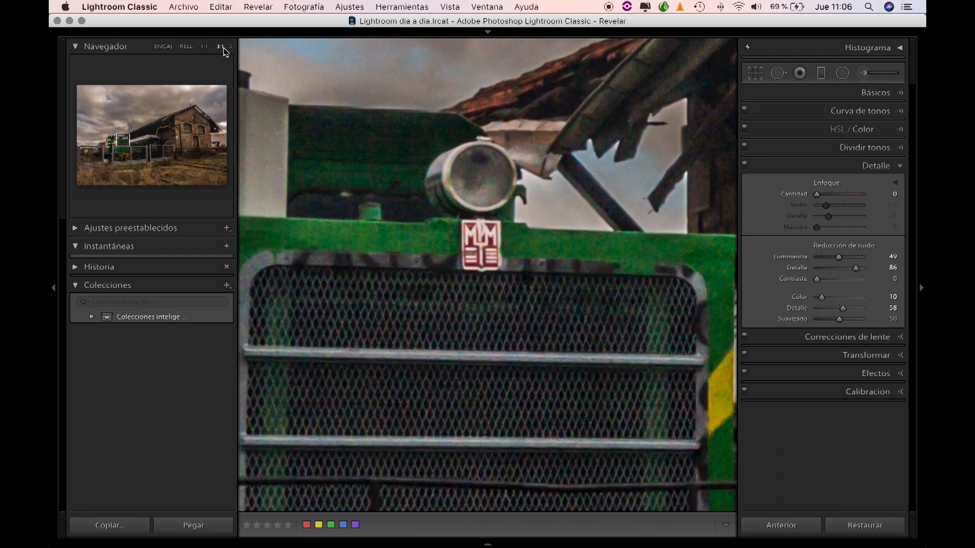
Step: View the locomotive, fence and wagons at 1:1, and compare the photo with the Detail adjustments off and on
click(205, 47)
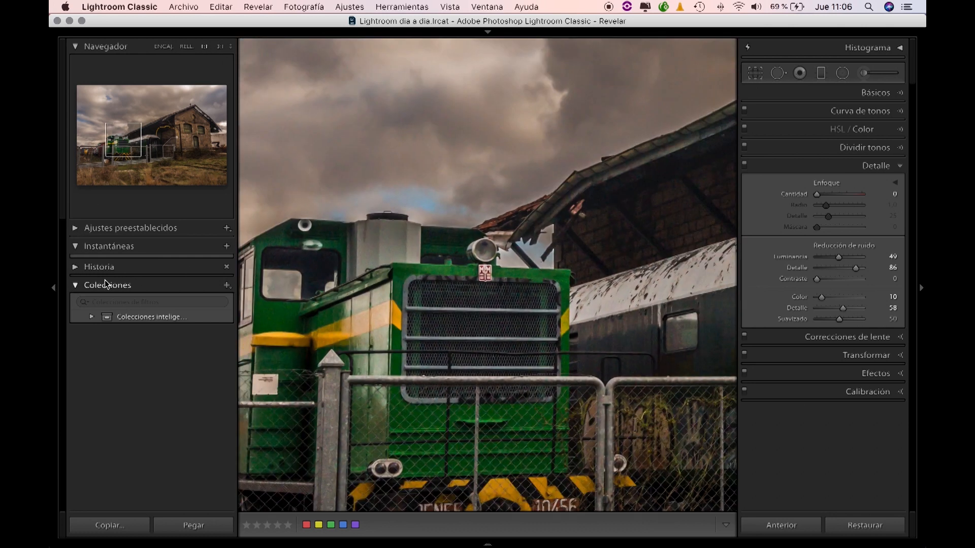
click(53, 288)
drag(266, 322, 287, 280)
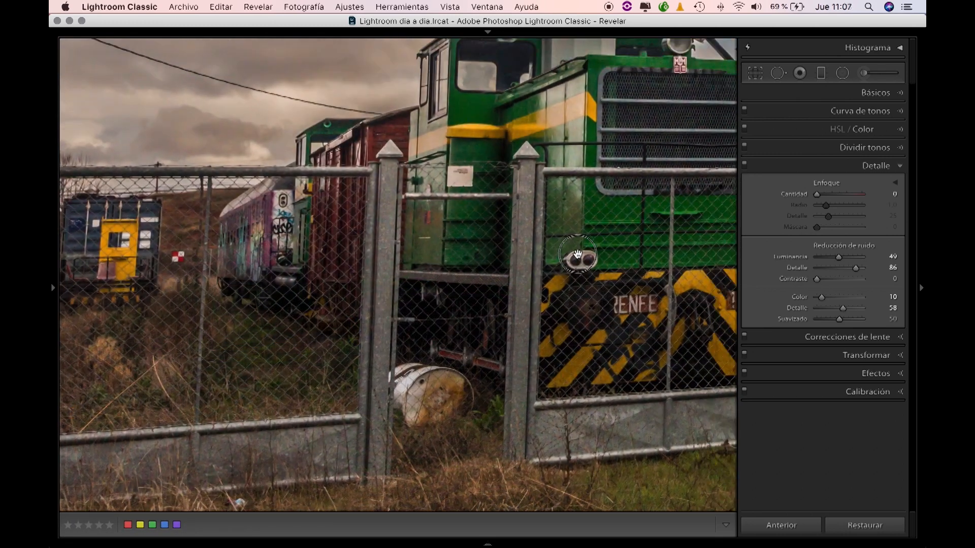
drag(578, 254, 507, 291)
drag(624, 176, 535, 241)
drag(584, 197, 498, 238)
drag(538, 208, 477, 264)
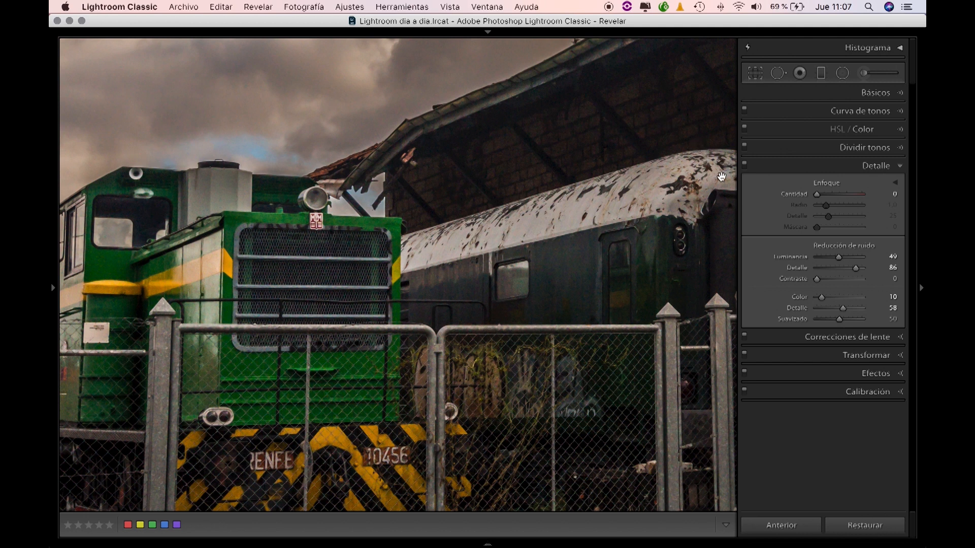
click(745, 166)
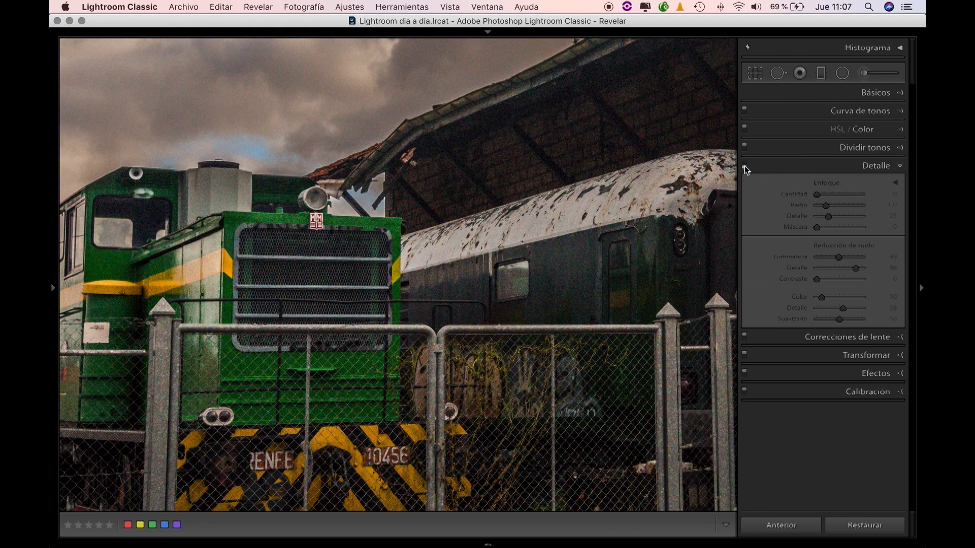
click(744, 166)
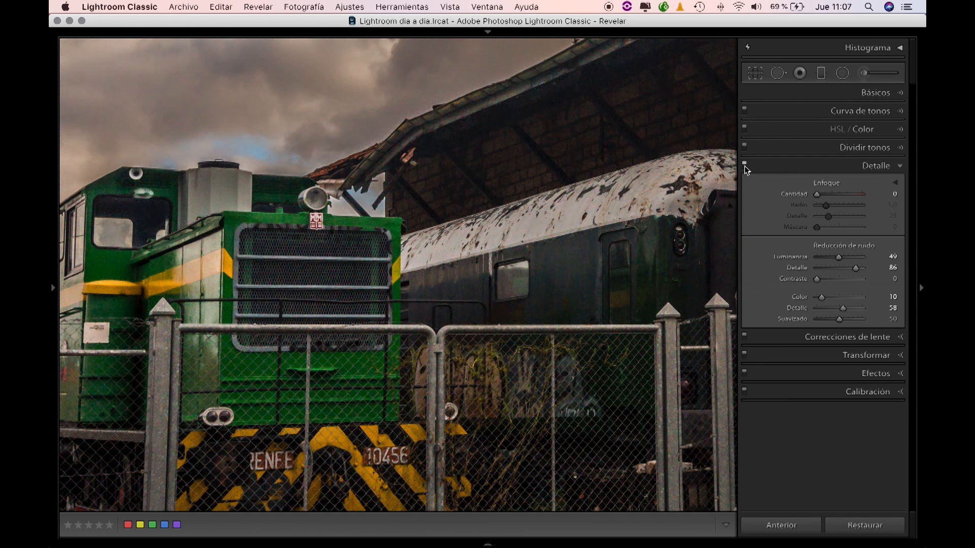
Step: Set the sharpening amount to 65 after trying 47 and 72 on the locomotive
drag(325, 292, 406, 238)
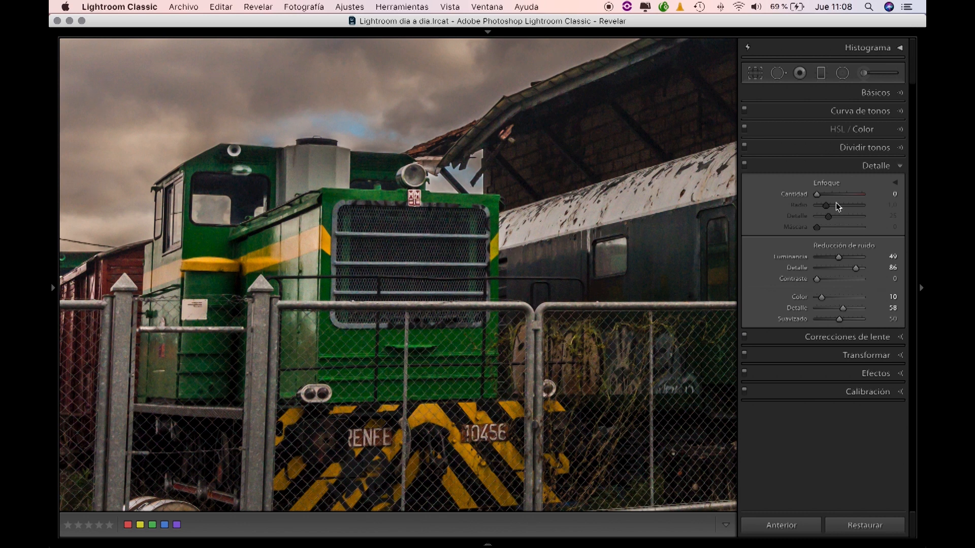
drag(817, 195, 828, 196)
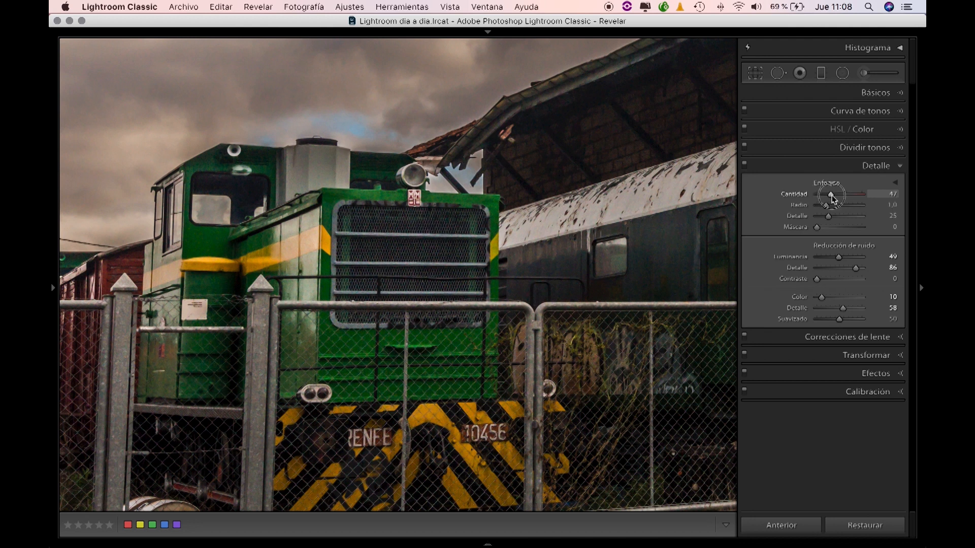
drag(833, 195, 839, 196)
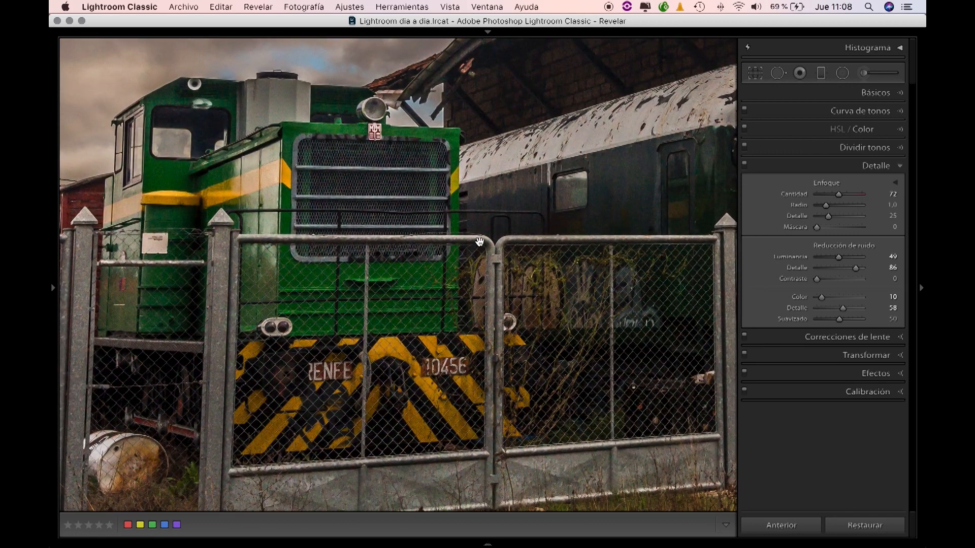
drag(480, 243, 482, 282)
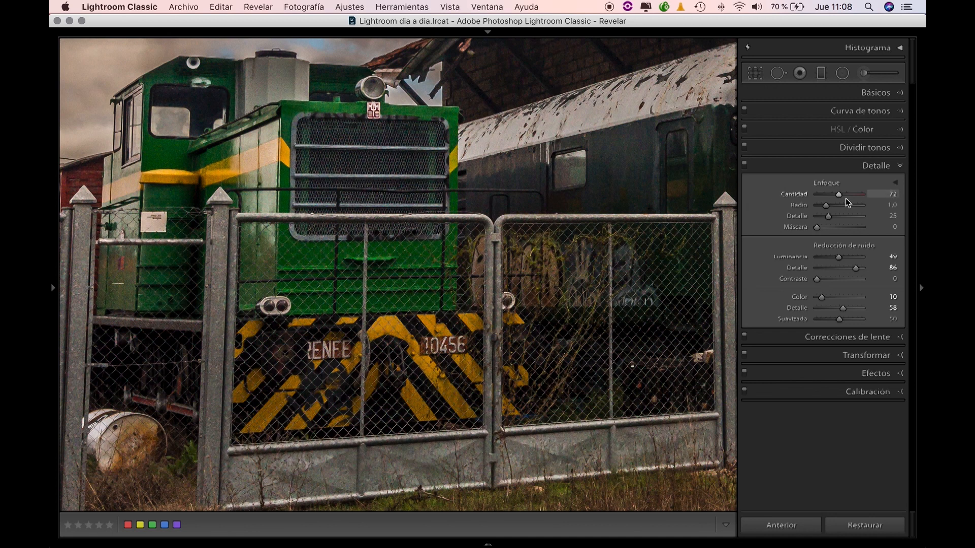
mouse_move(839, 195)
mouse_down()
mouse_move(800, 199)
mouse_move(839, 198)
mouse_up()
Step: Set the sharpening radius to 1.2, its detail to 0 and its masking to 80
drag(826, 205, 807, 224)
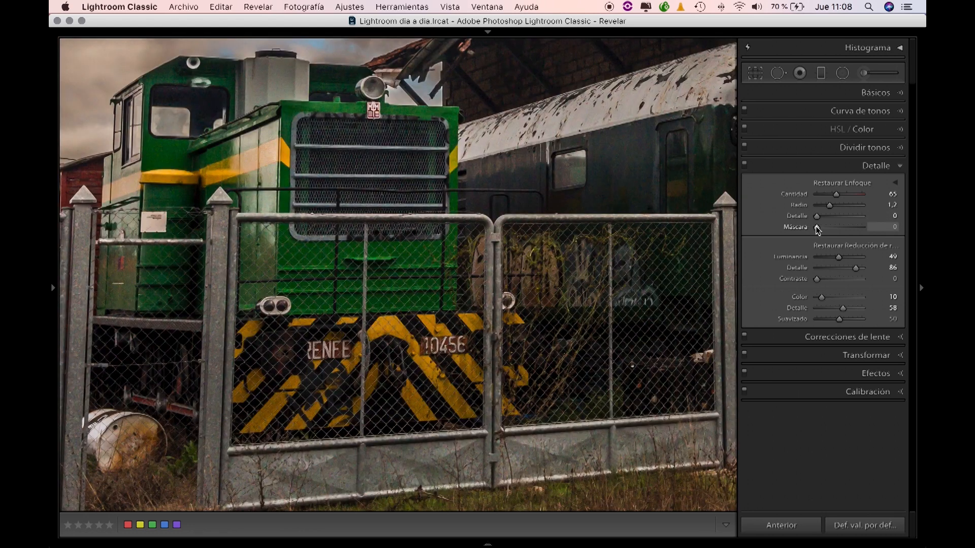
click(817, 228)
drag(818, 230, 854, 232)
Step: Compare the locomotive and fence with the combined sharpening and noise reduction switched off and on
drag(305, 205, 392, 249)
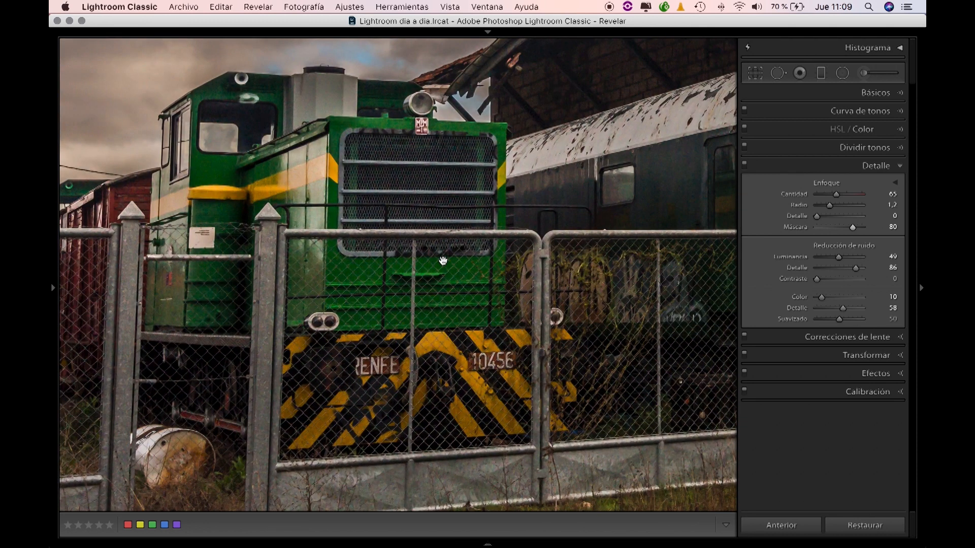
click(745, 165)
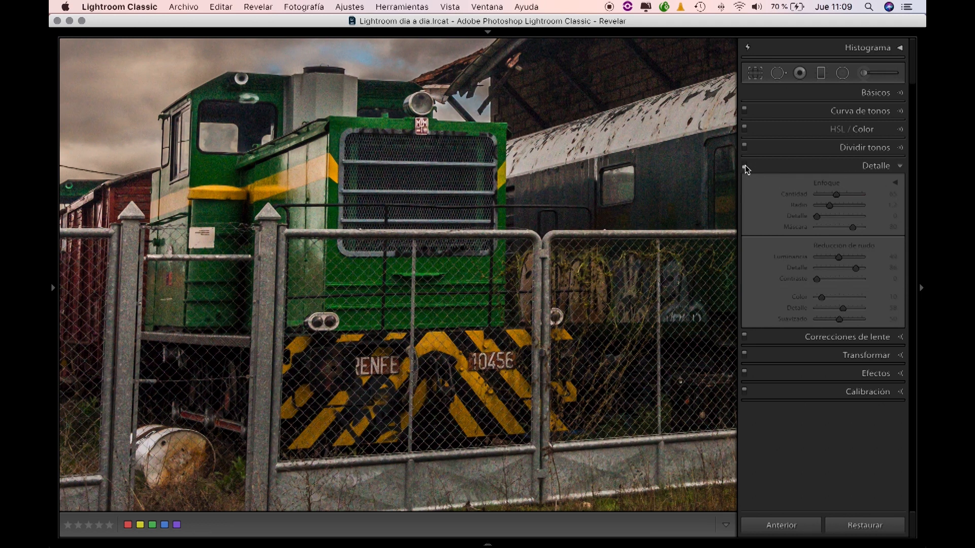
click(745, 165)
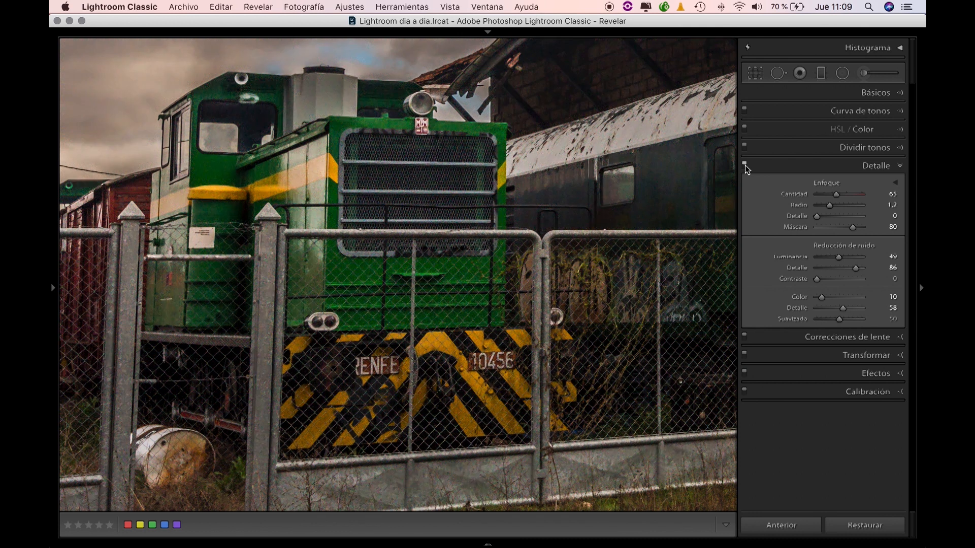
click(745, 166)
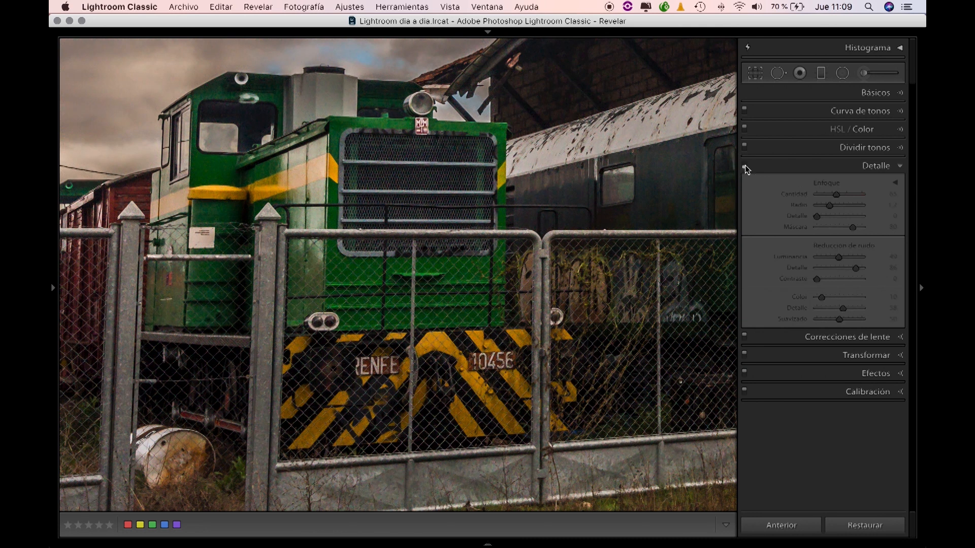